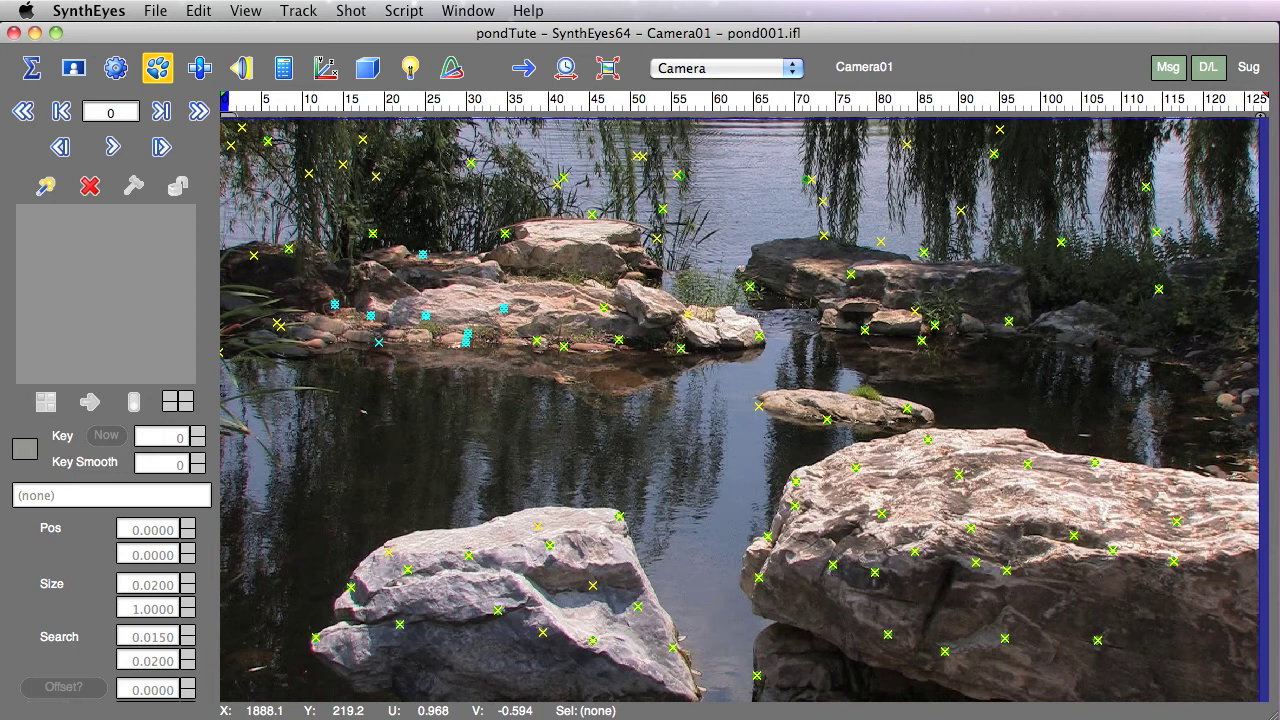
Select the Tracker64 marker on the rocky island left of the image centre
{"action": "left_click", "coordinate": [503, 306]}
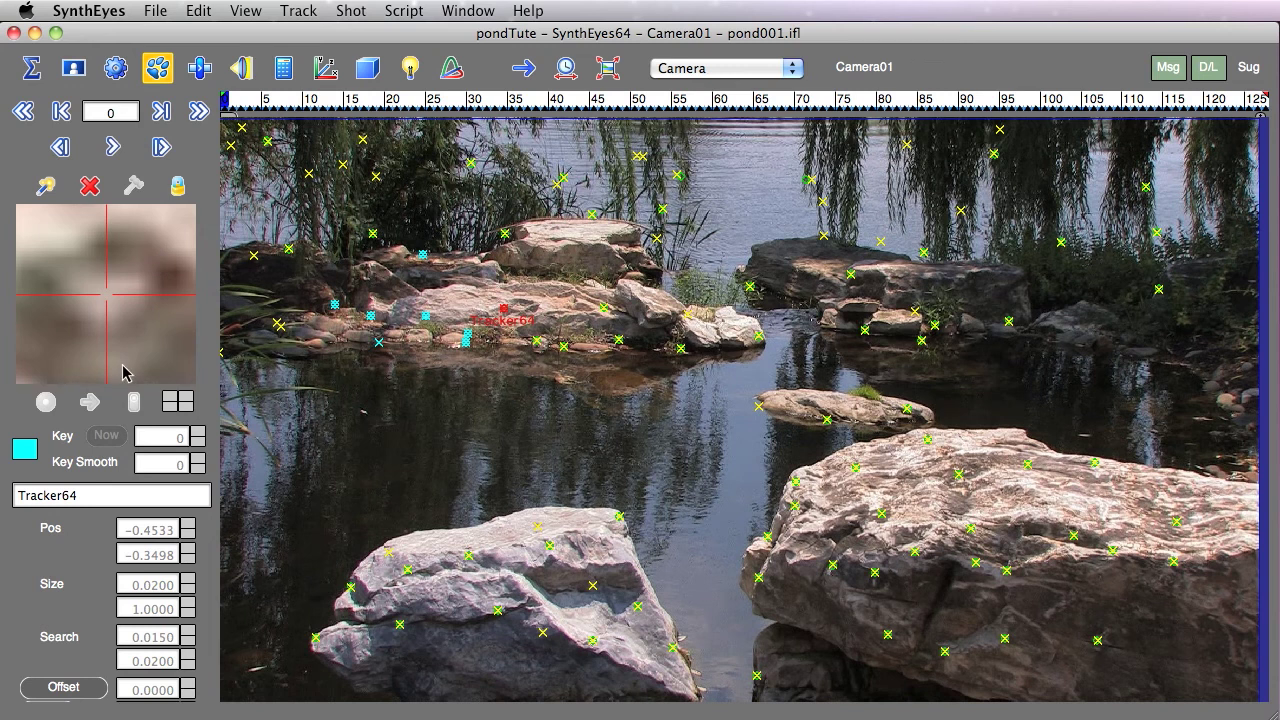
Switch the viewport layout to Camera & Side SimulTrack, leaving the Window menu unchanged
{"action": "left_click", "coordinate": [703, 70]}
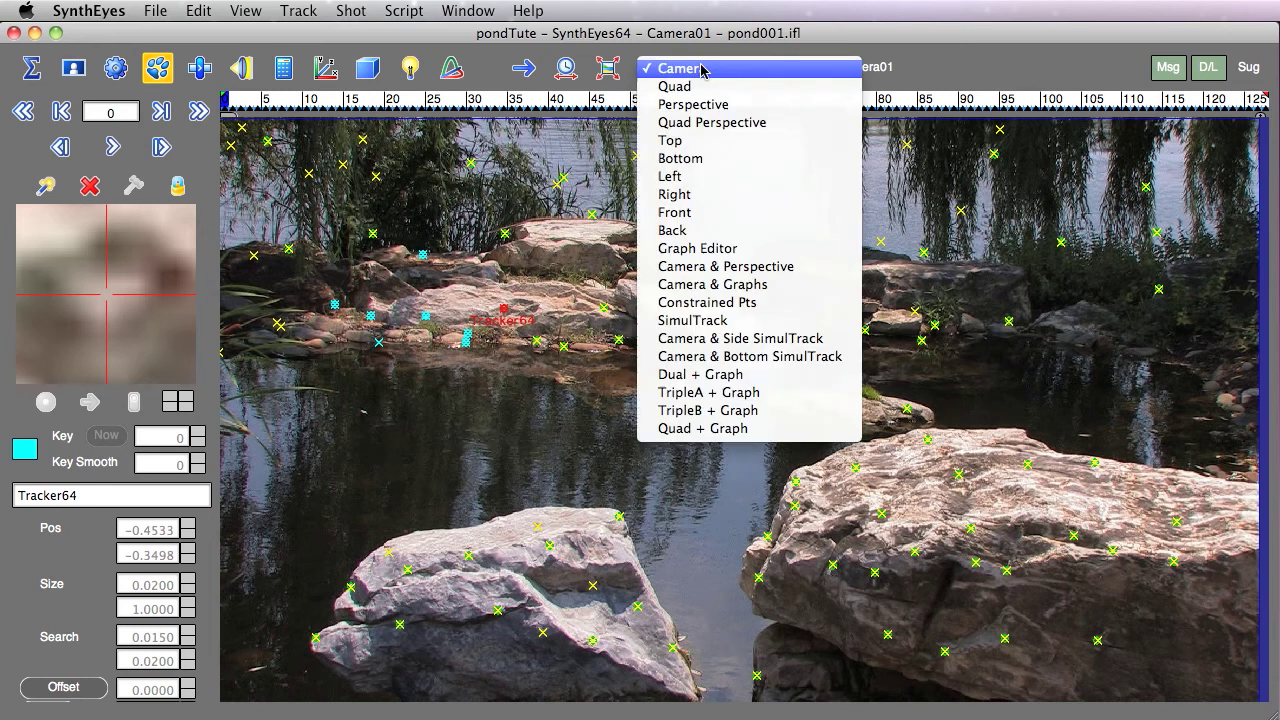
{"action": "left_click", "coordinate": [719, 339]}
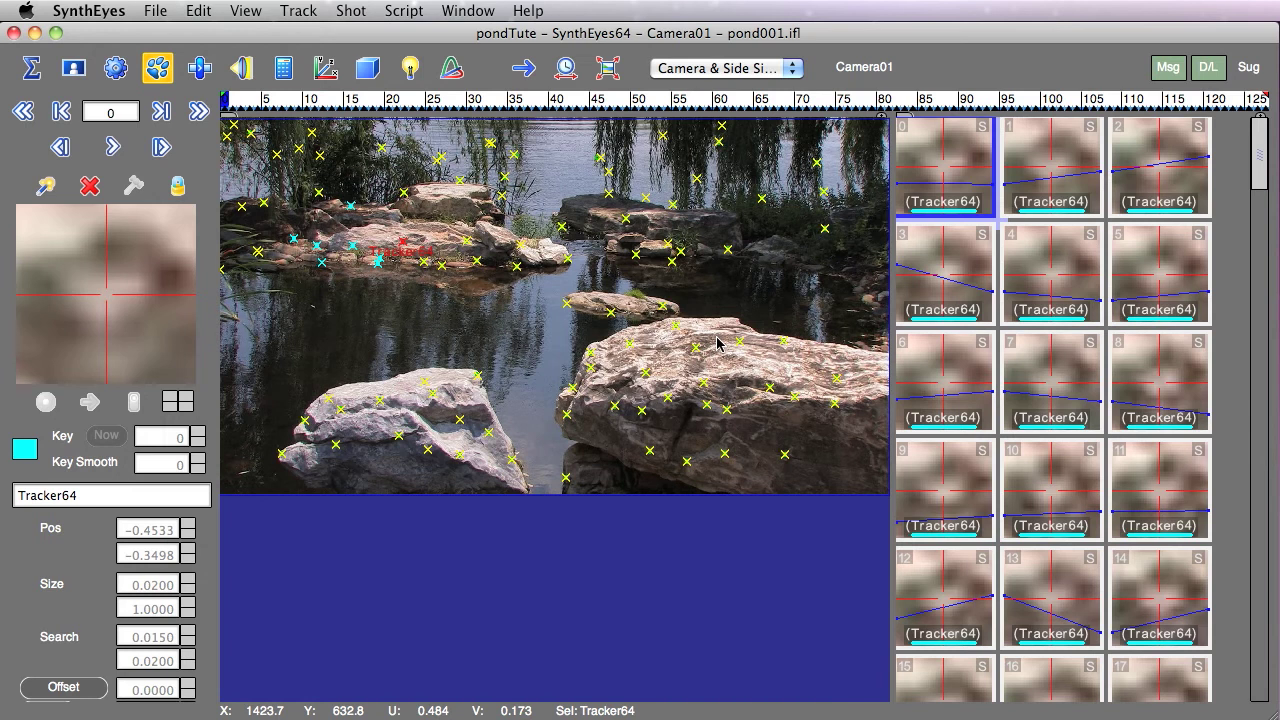
{"action": "left_click", "coordinate": [446, 10]}
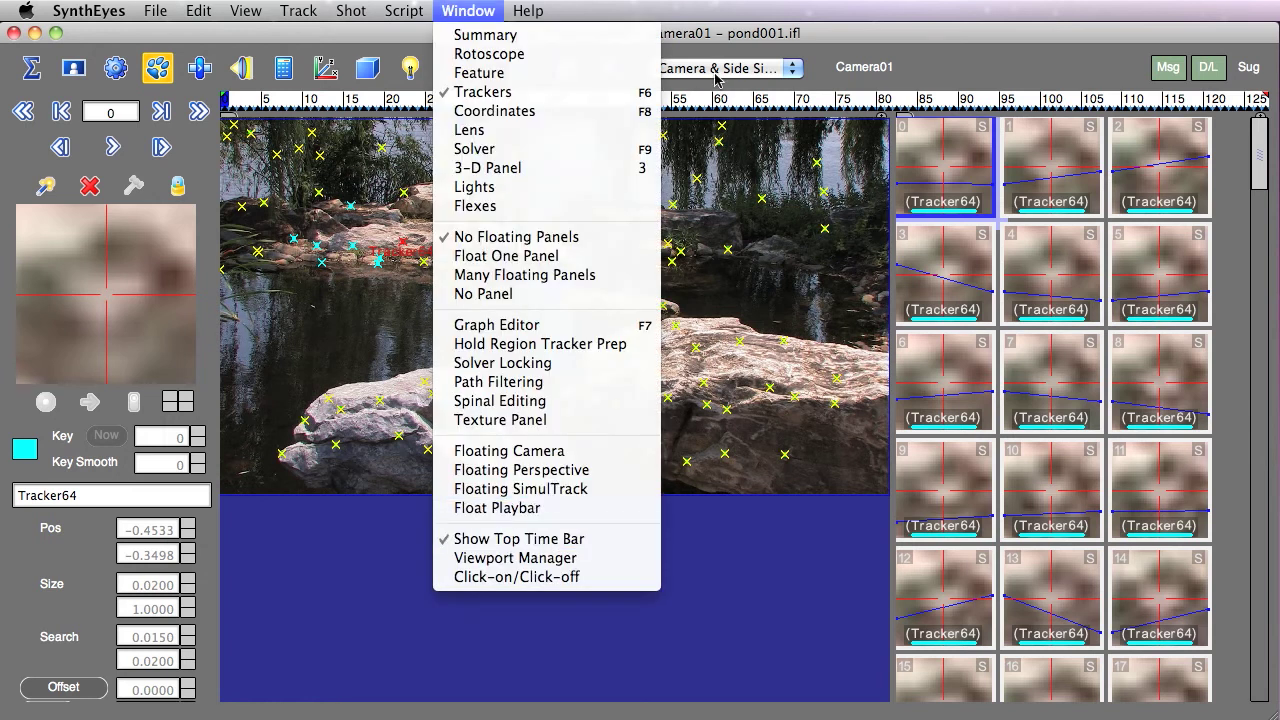
{"action": "left_click", "coordinate": [716, 38]}
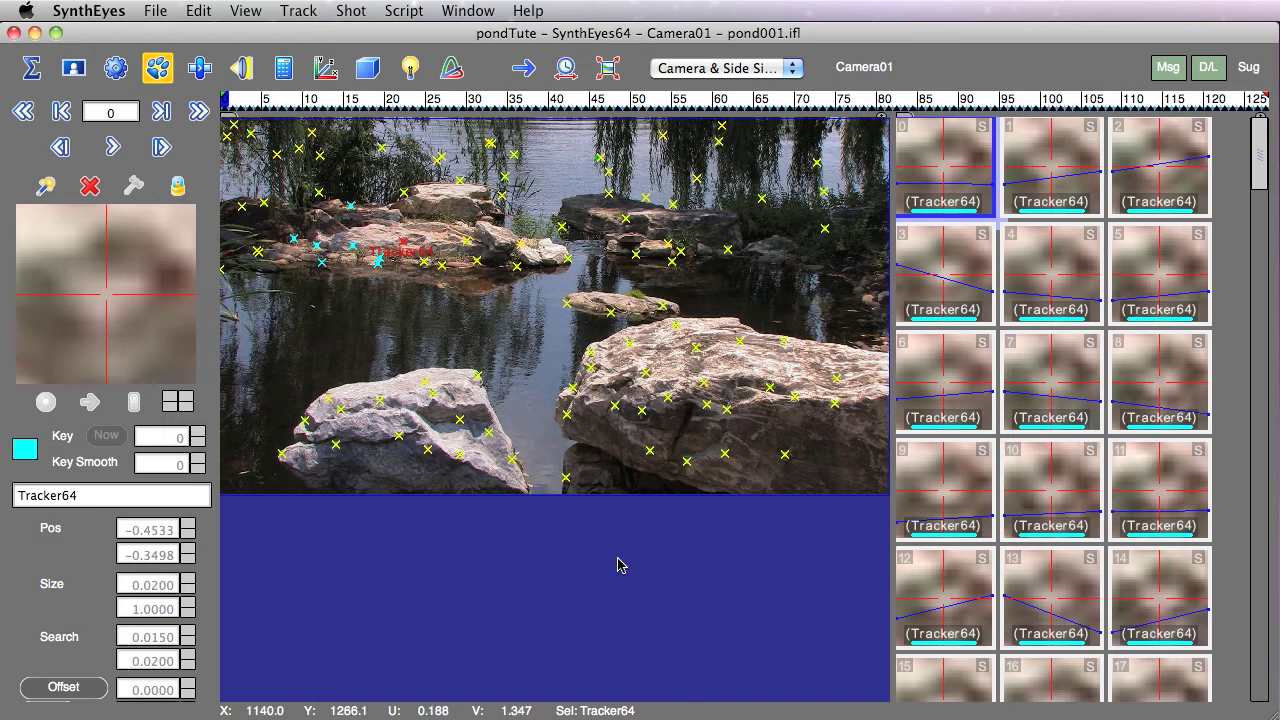
Pan the camera image lower and widen the SimulTrack panel to four tile columns
{"action": "middle_click_drag", "start_coordinate": [510, 249], "coordinate": [556, 412]}
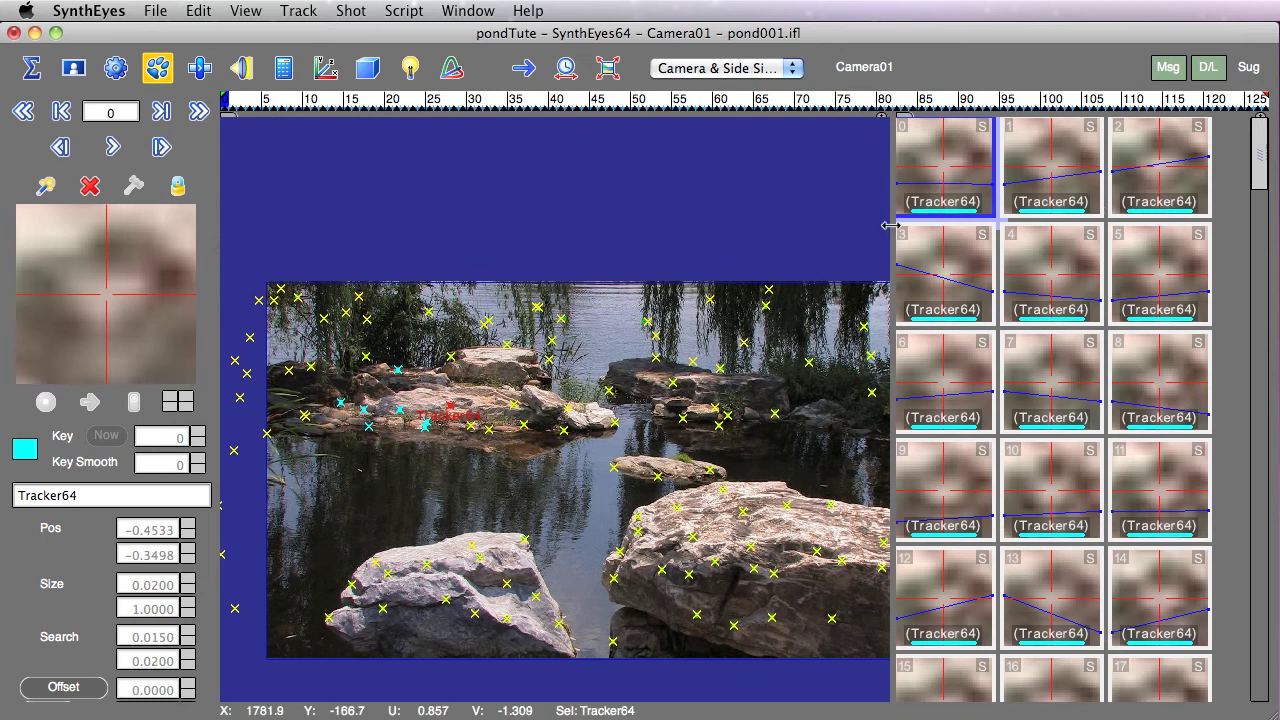
{"action": "left_click_drag", "start_coordinate": [891, 237], "coordinate": [812, 236]}
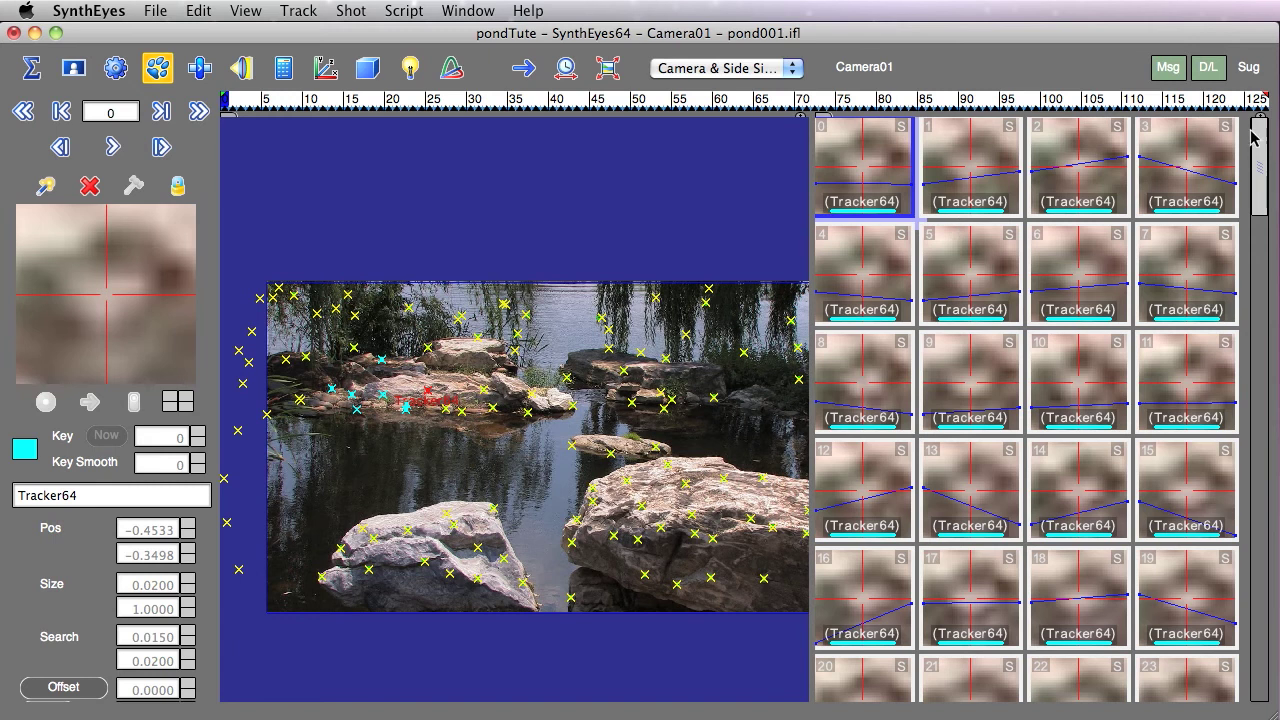
{"action": "left_click_drag", "start_coordinate": [1258, 155], "coordinate": [1222, 128]}
Jump to Tracker64's frame-10 tile, then step back and play, ending on frame 9
{"action": "left_click", "coordinate": [1043, 348]}
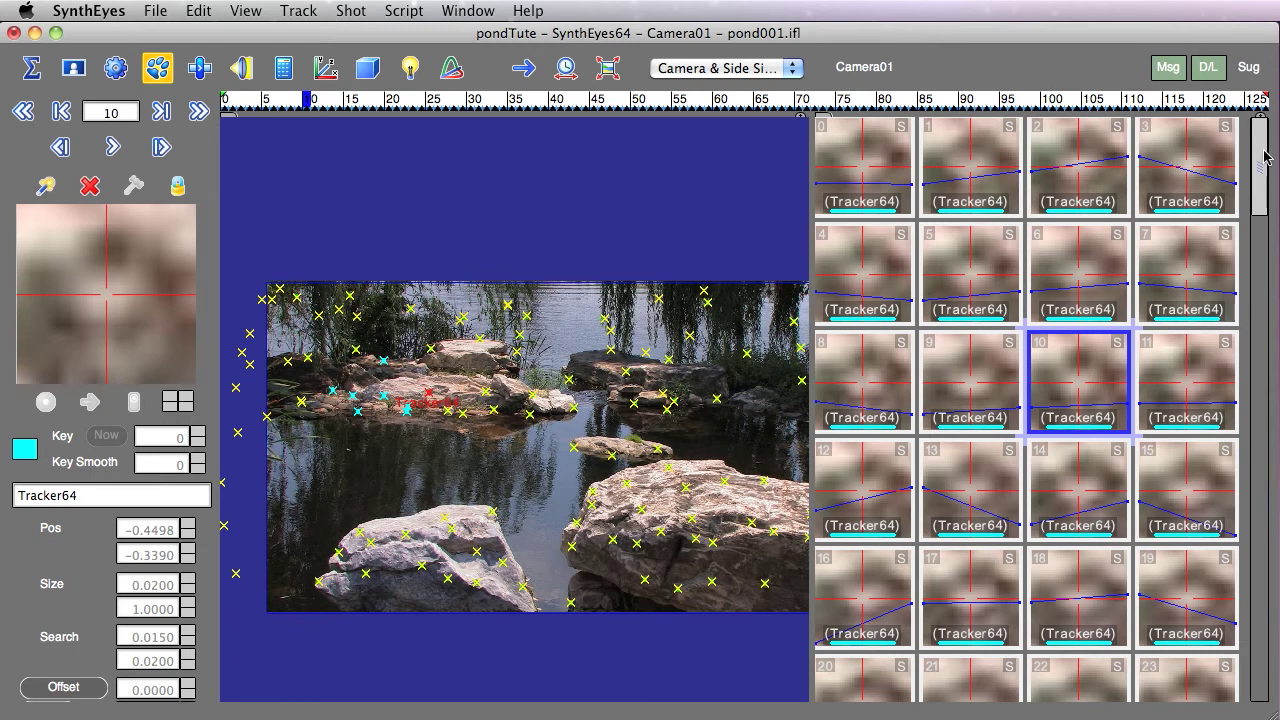
{"action": "left_click_drag", "start_coordinate": [1268, 165], "coordinate": [1214, 363]}
{"action": "key", "text": "Left"}
{"action": "key", "text": "Left"}
{"action": "key", "text": "space"}
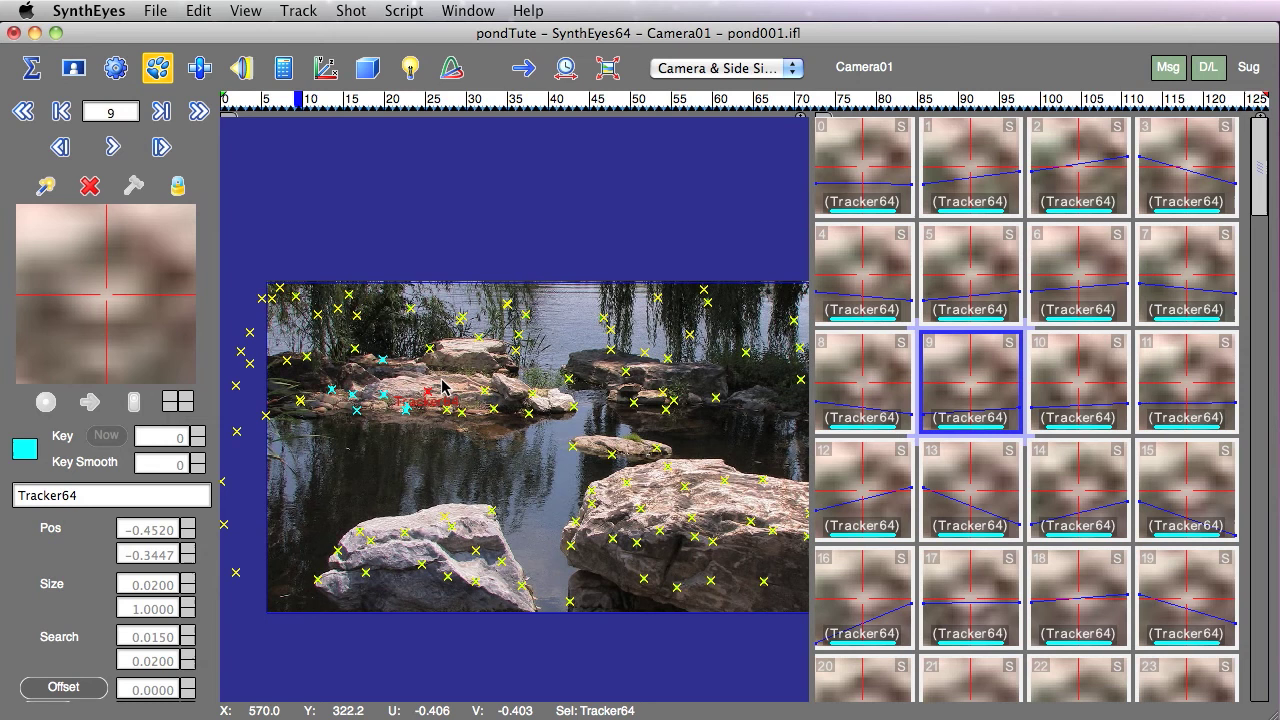
Lasso-select Tracker64, Tracker43 and Tracker73 on the left rock island
{"action": "left_click_drag", "start_coordinate": [442, 386], "coordinate": [483, 408]}
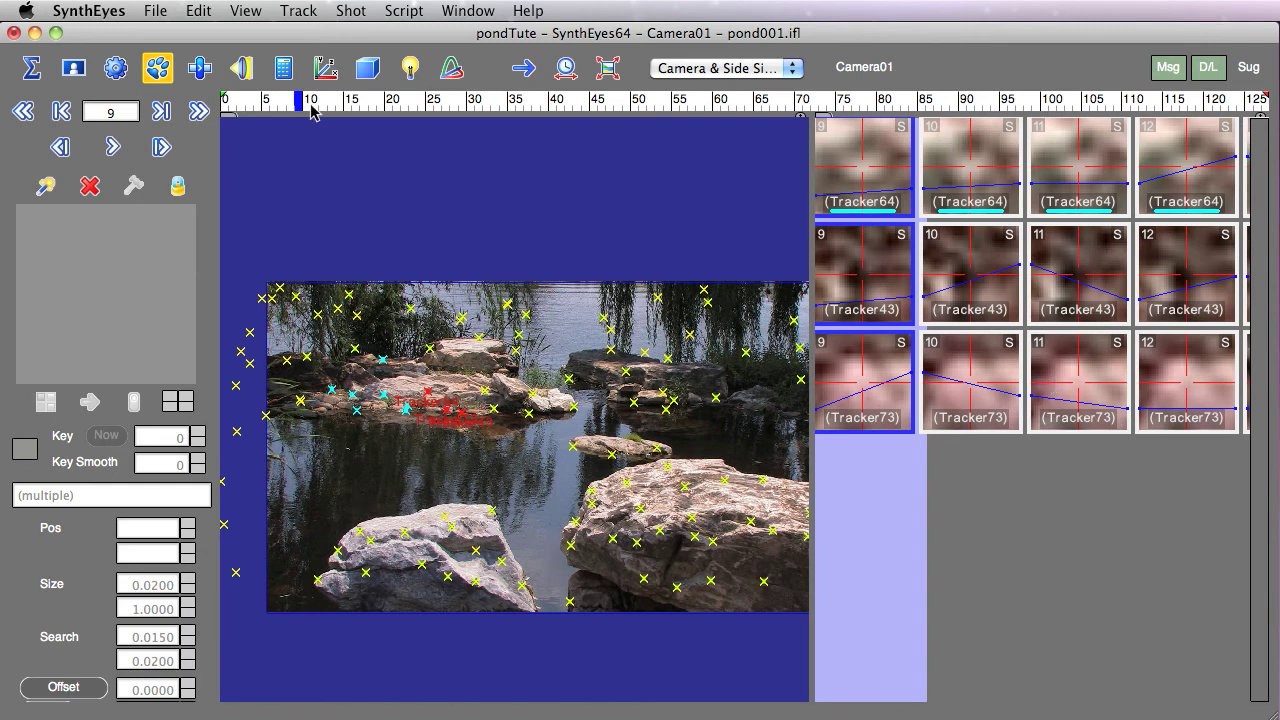
Scrub the timeline and shift the tile strip to review the three trackers, ending on frame 3
{"action": "left_click_drag", "start_coordinate": [311, 106], "coordinate": [471, 104]}
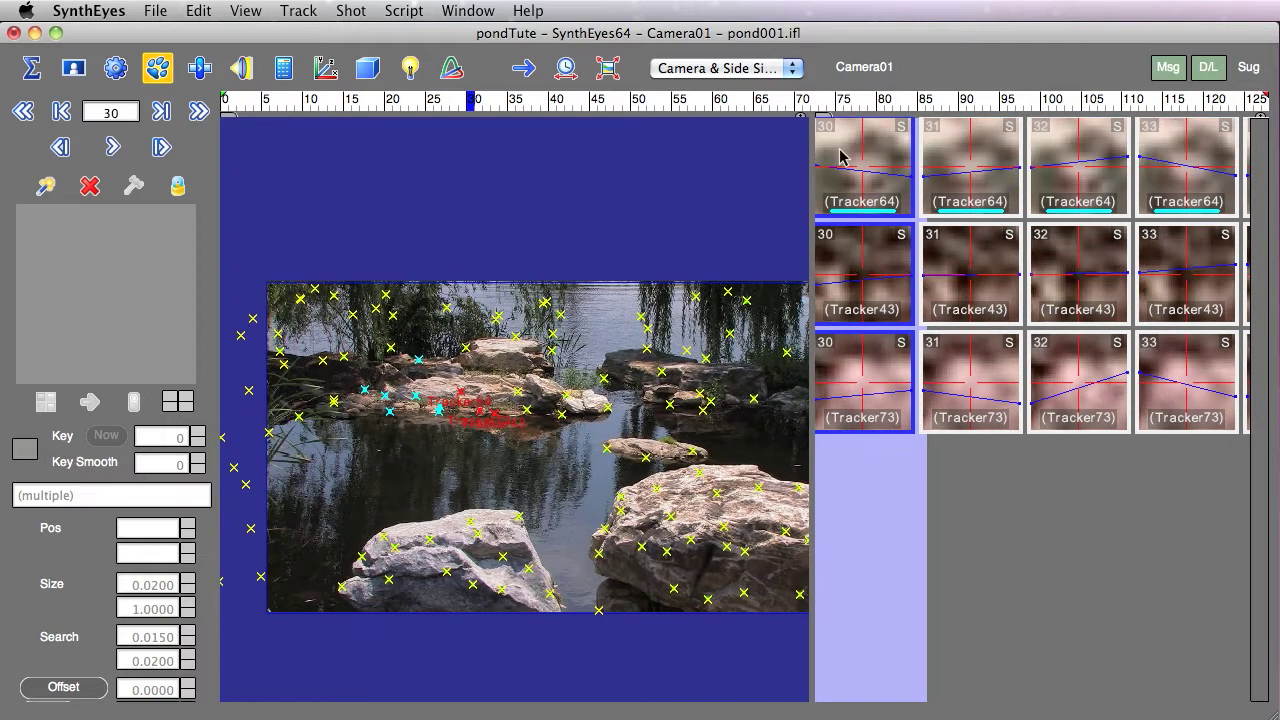
{"action": "left_click_drag", "start_coordinate": [843, 157], "coordinate": [1022, 165]}
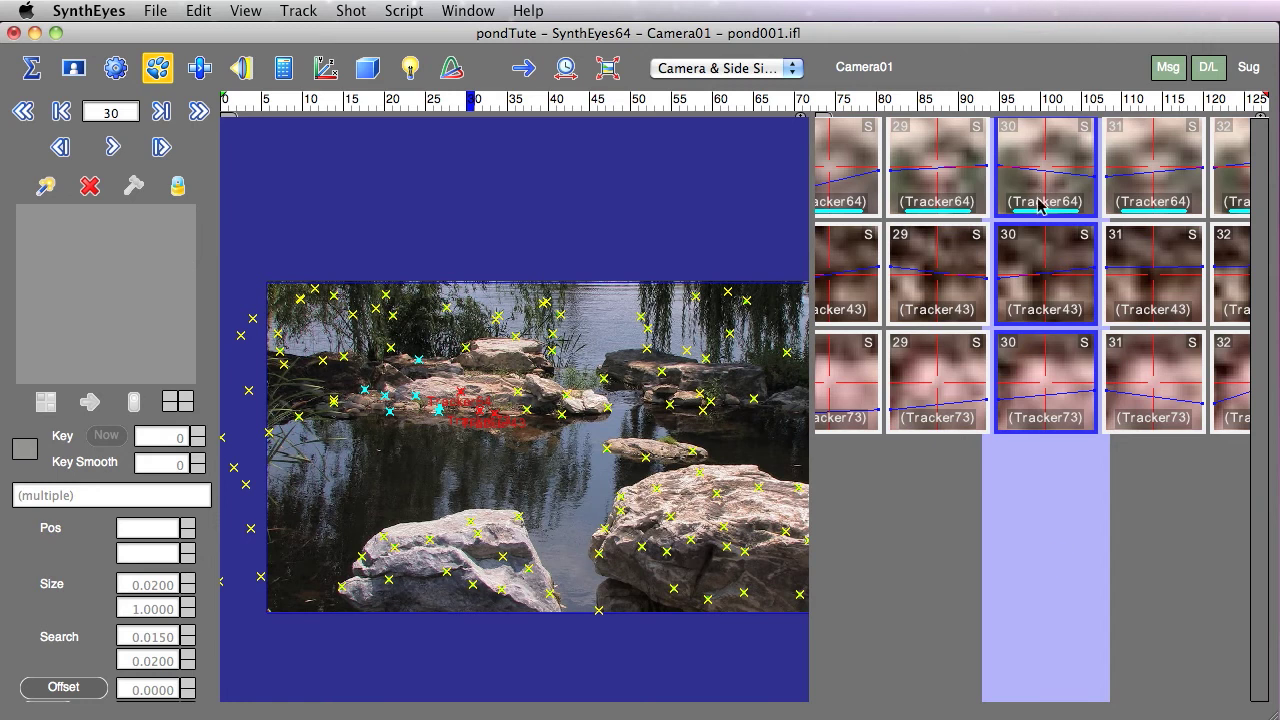
{"action": "mouse_move", "coordinate": [1010, 161]}
{"action": "left_mouse_down"}
{"action": "mouse_move", "coordinate": [923, 166]}
{"action": "mouse_move", "coordinate": [1006, 171]}
{"action": "mouse_move", "coordinate": [995, 172]}
{"action": "left_mouse_up"}
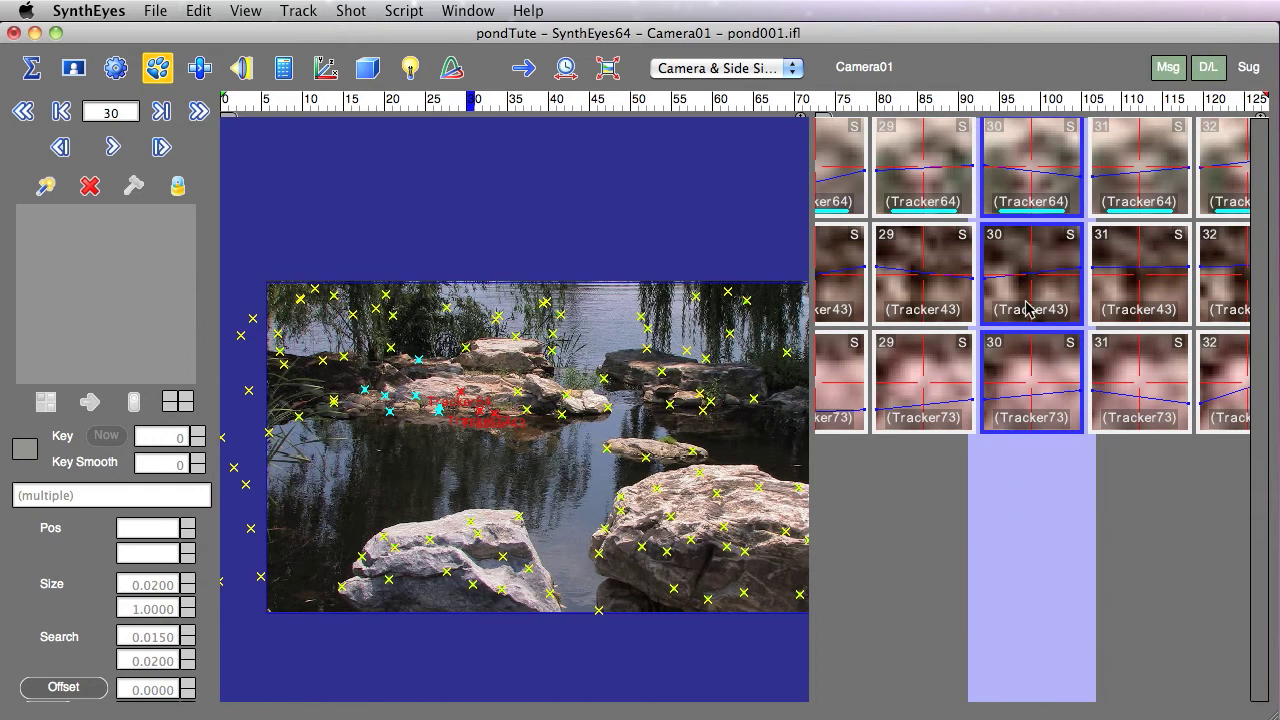
{"action": "left_click", "coordinate": [388, 101]}
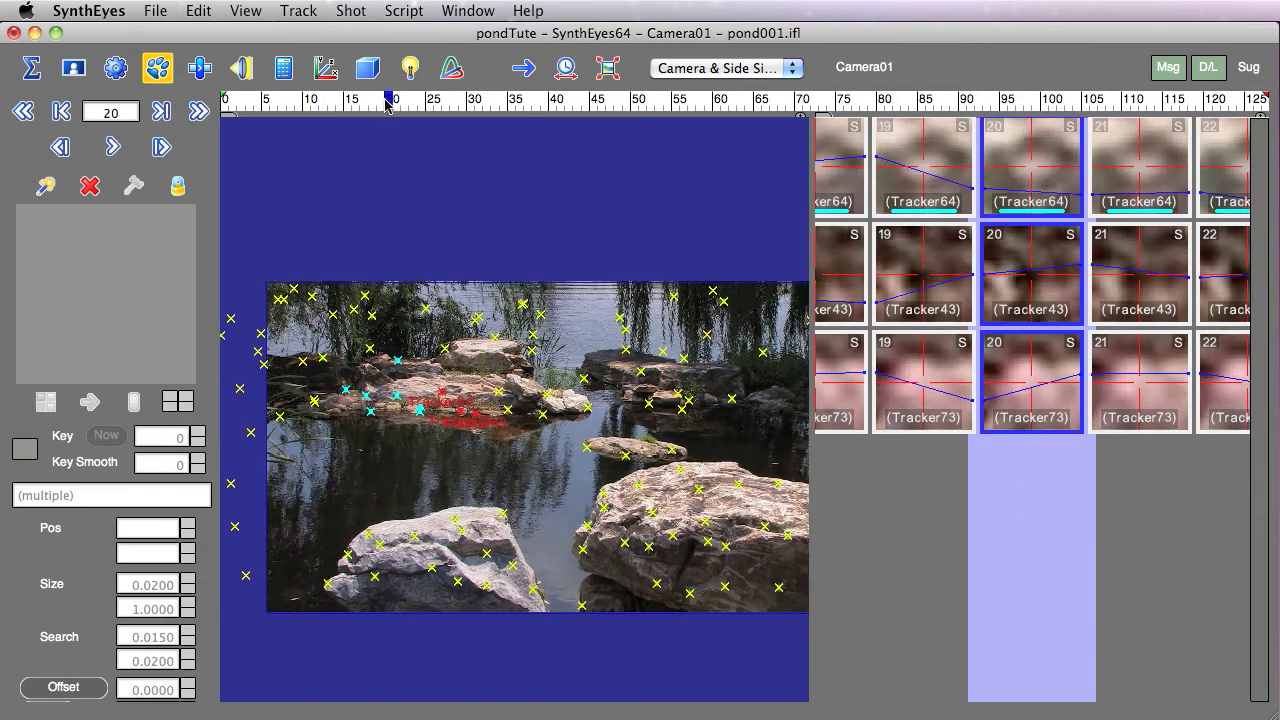
{"action": "left_click_drag", "start_coordinate": [388, 101], "coordinate": [250, 103]}
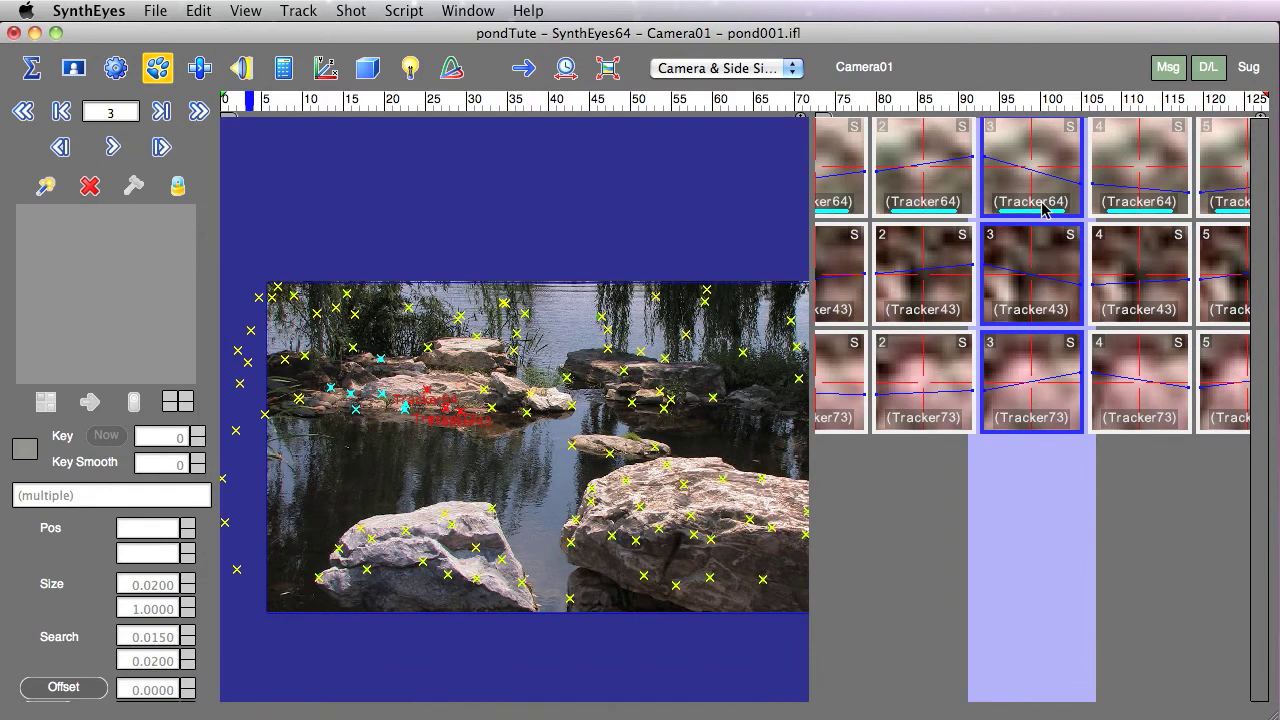
Uncheck (Locked) for Tracker43 and nudge its feature position in the frame-5 tile
{"action": "left_click", "coordinate": [1014, 316]}
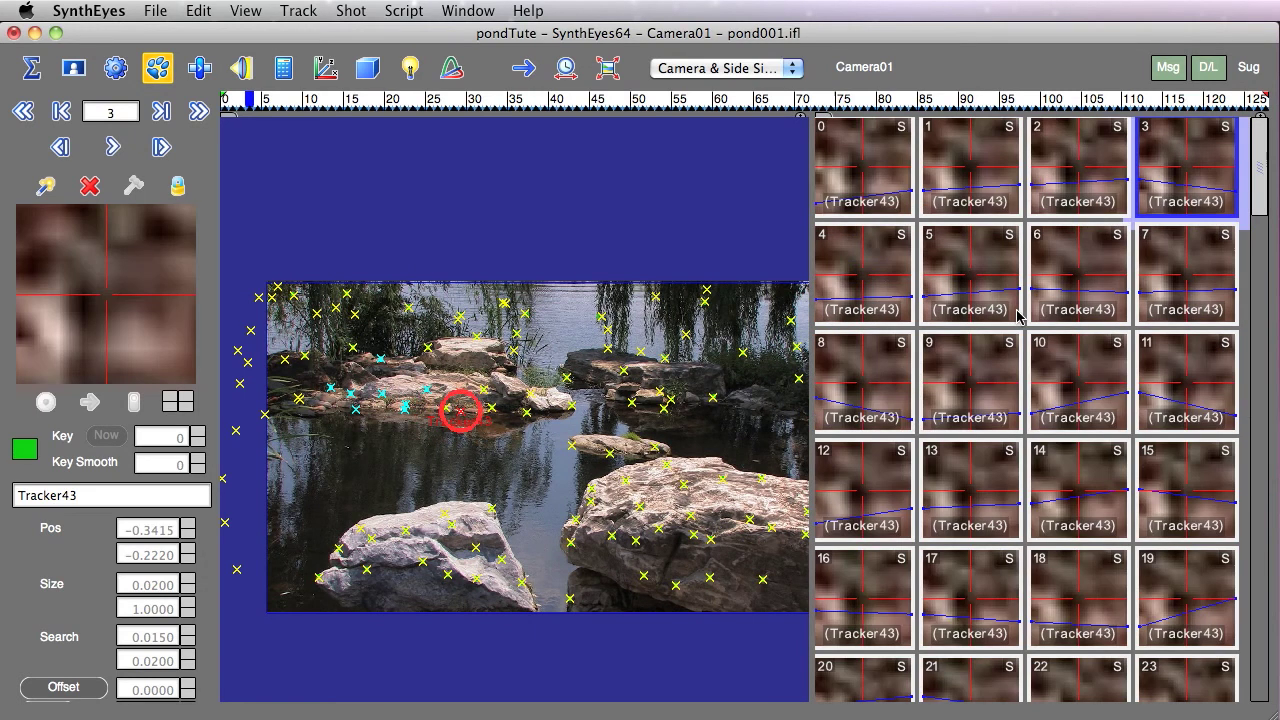
{"action": "right_click", "coordinate": [949, 268]}
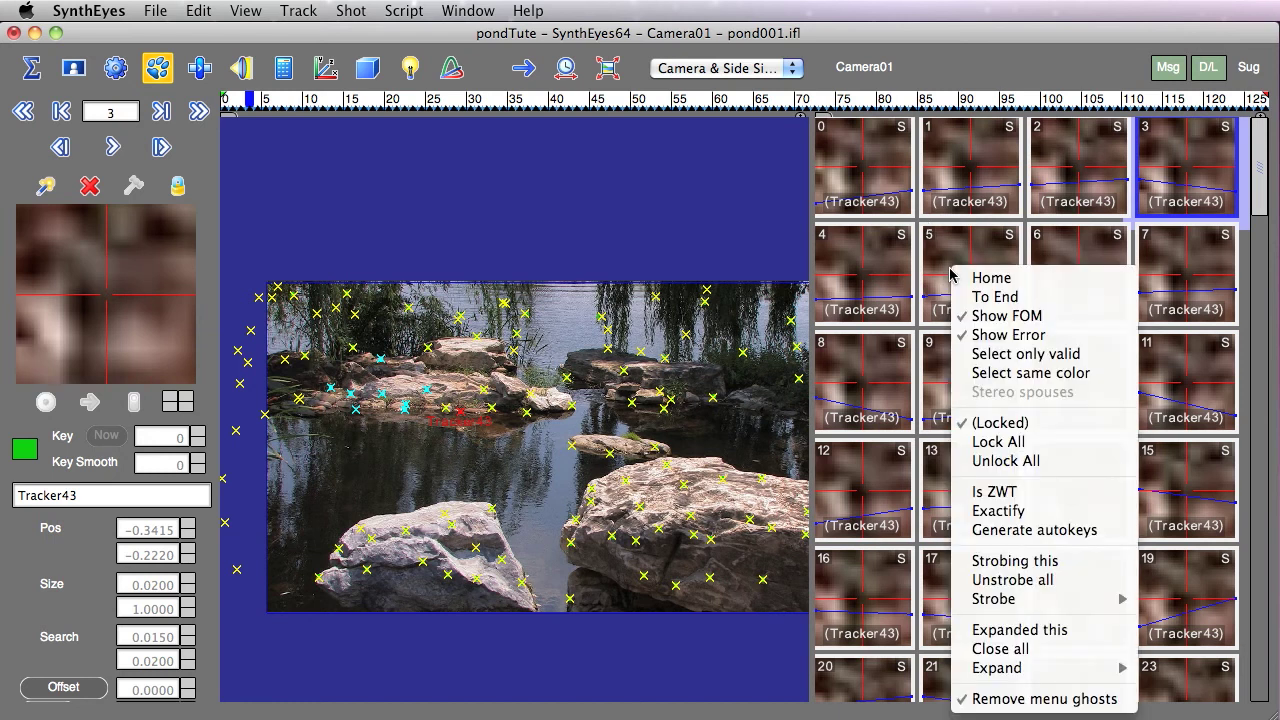
{"action": "left_click", "coordinate": [996, 425]}
{"action": "mouse_move", "coordinate": [985, 271]}
{"action": "left_mouse_down"}
{"action": "mouse_move", "coordinate": [966, 278]}
{"action": "mouse_move", "coordinate": [966, 267]}
{"action": "left_mouse_up"}
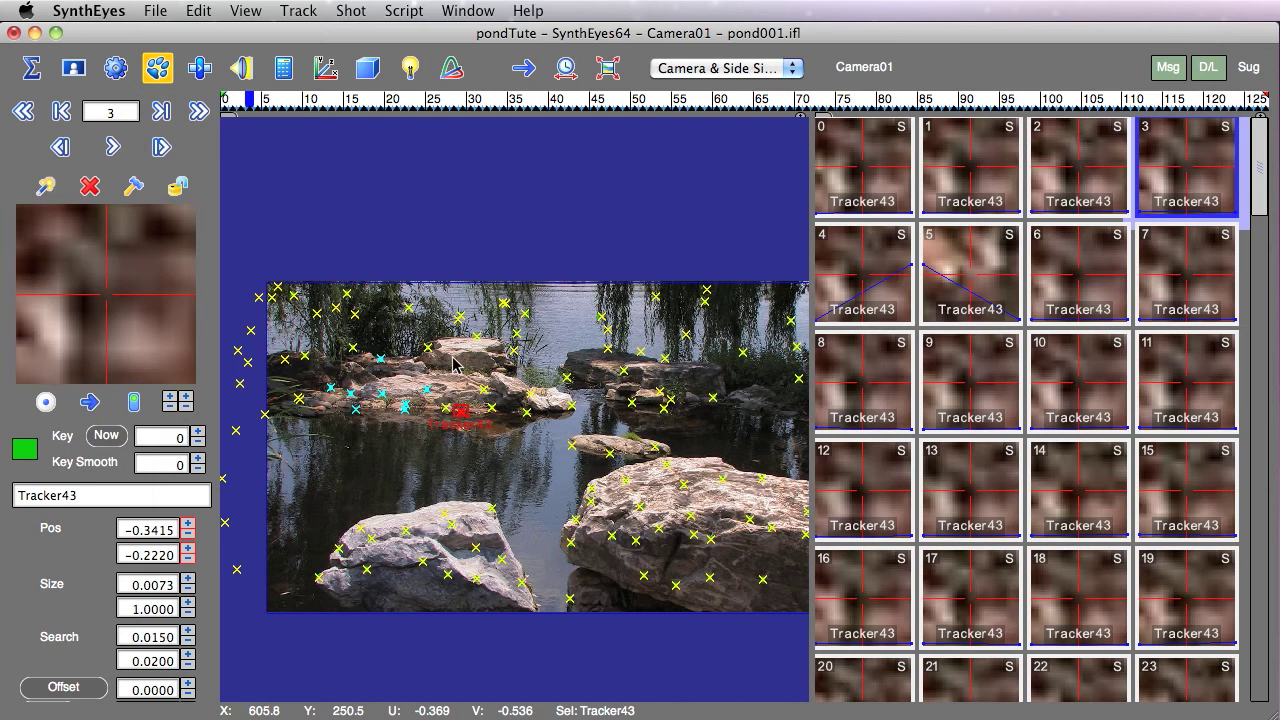
Select all 120 trackers with Cmd+A, scroll the SimulTrack panel, and scrub to frame 20
{"action": "key", "text": "super+a"}
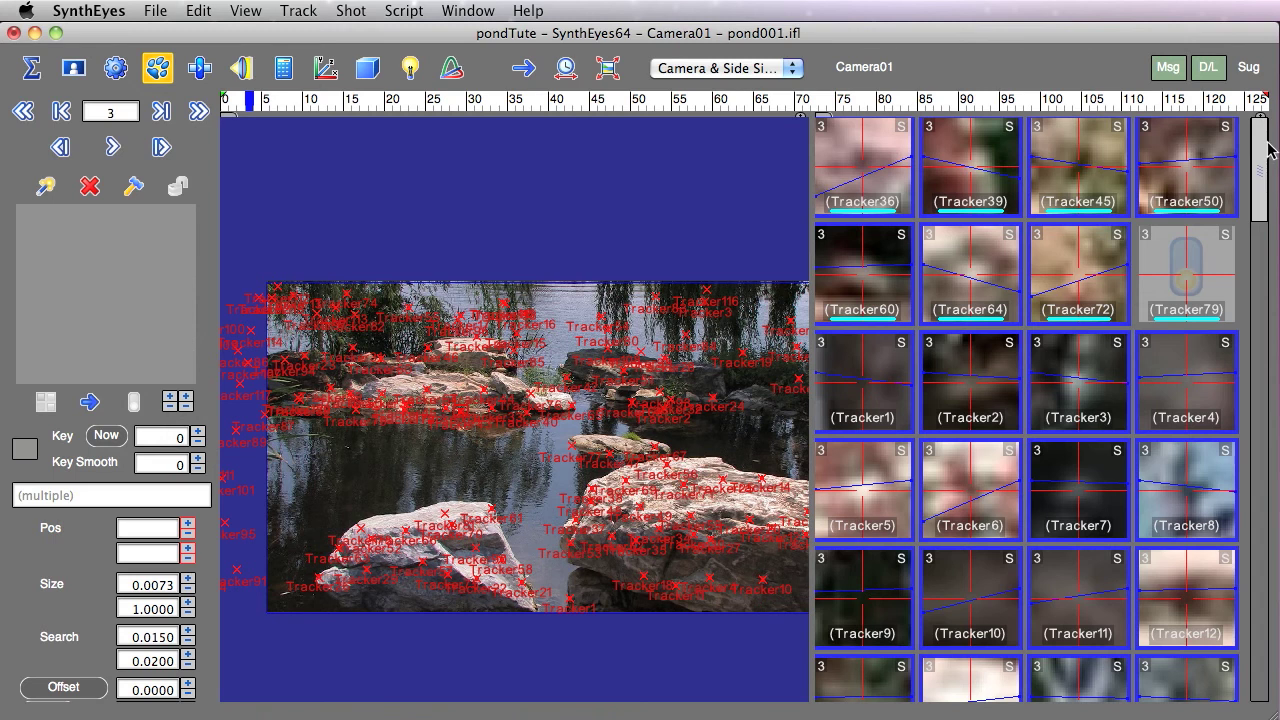
{"action": "left_click_drag", "start_coordinate": [1262, 152], "coordinate": [1215, 150]}
{"action": "left_click_drag", "start_coordinate": [289, 101], "coordinate": [389, 102]}
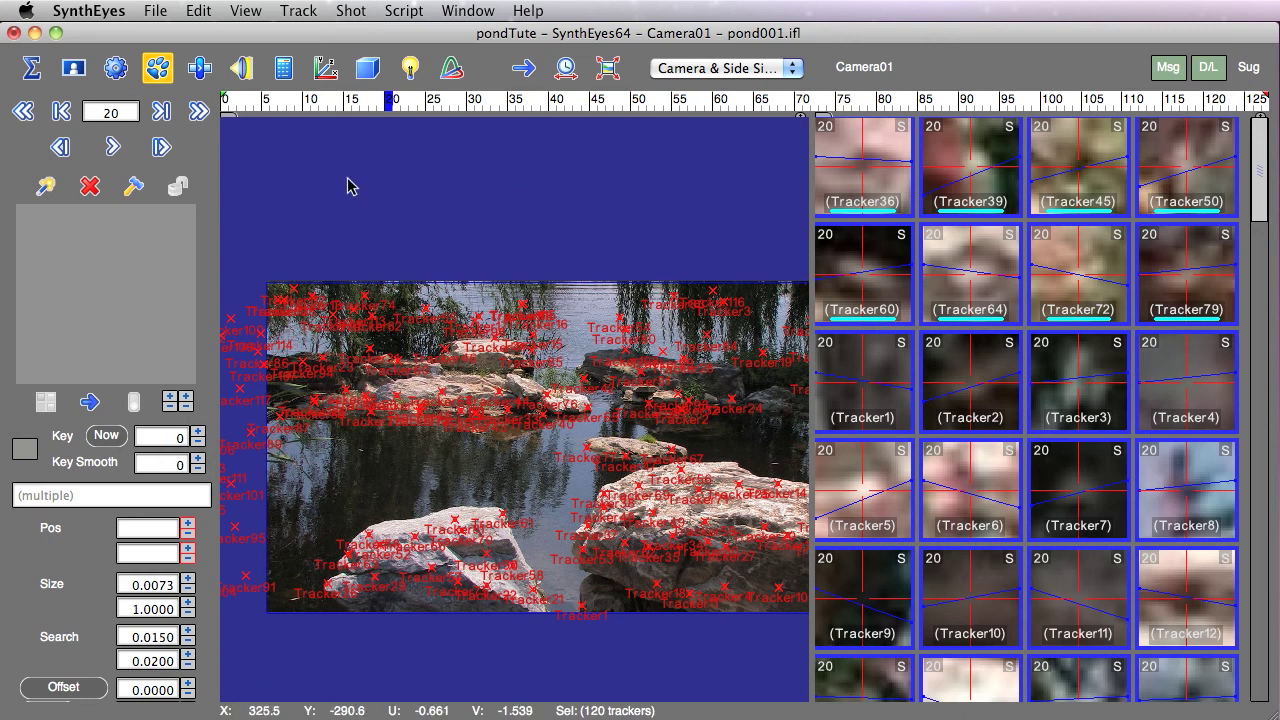
Fine-tune all auto-trackers with key spacing 8, size 0.0200 and search 0.0100
{"action": "left_click", "coordinate": [285, 12]}
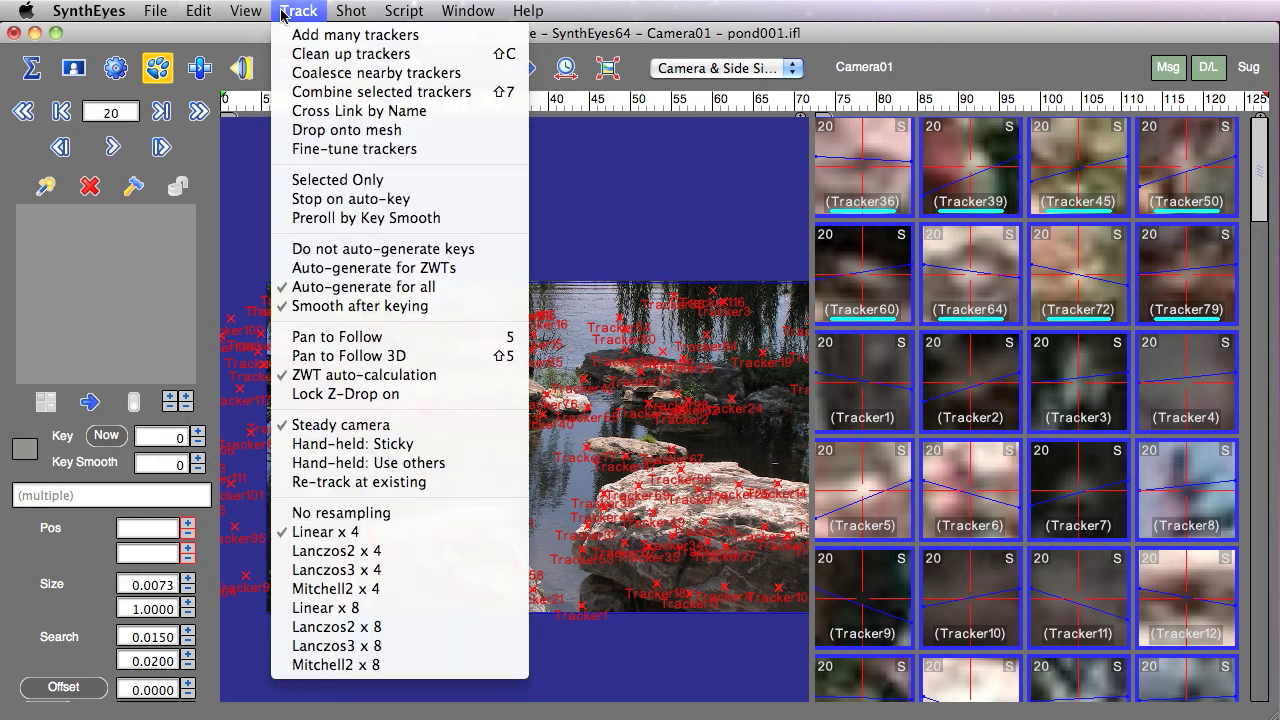
{"action": "left_click", "coordinate": [310, 150]}
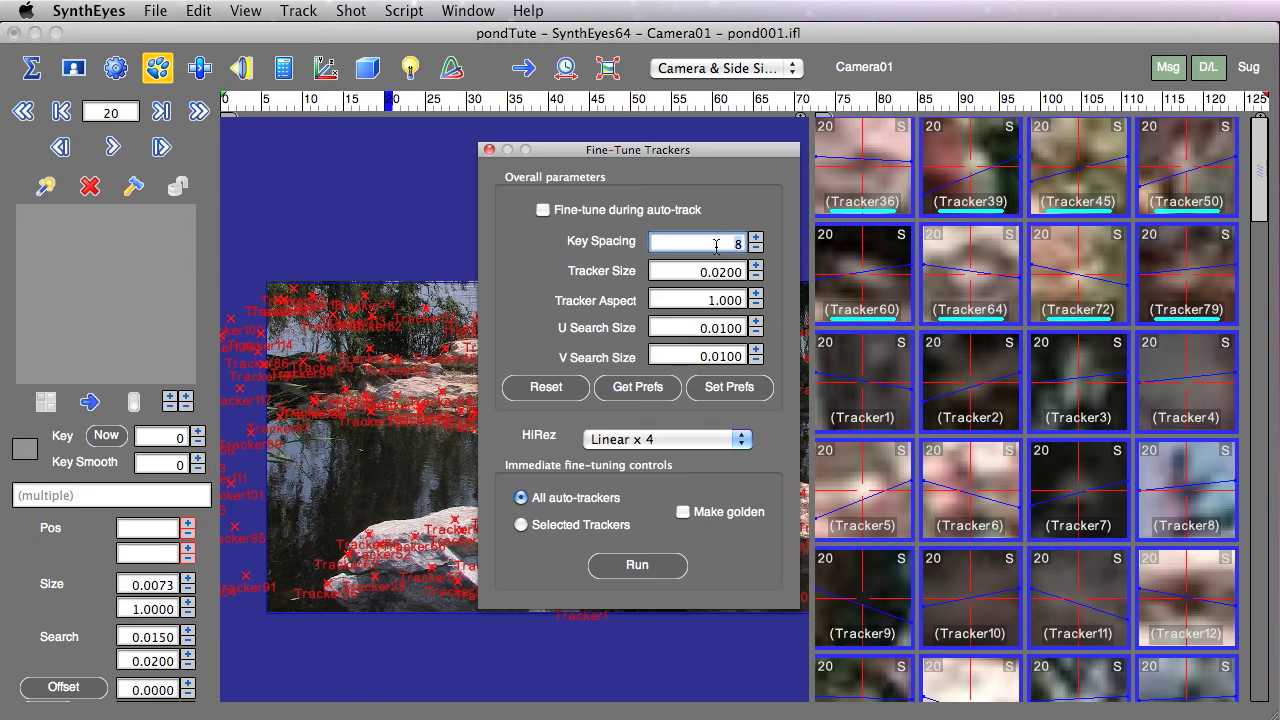
{"action": "left_click", "coordinate": [621, 578]}
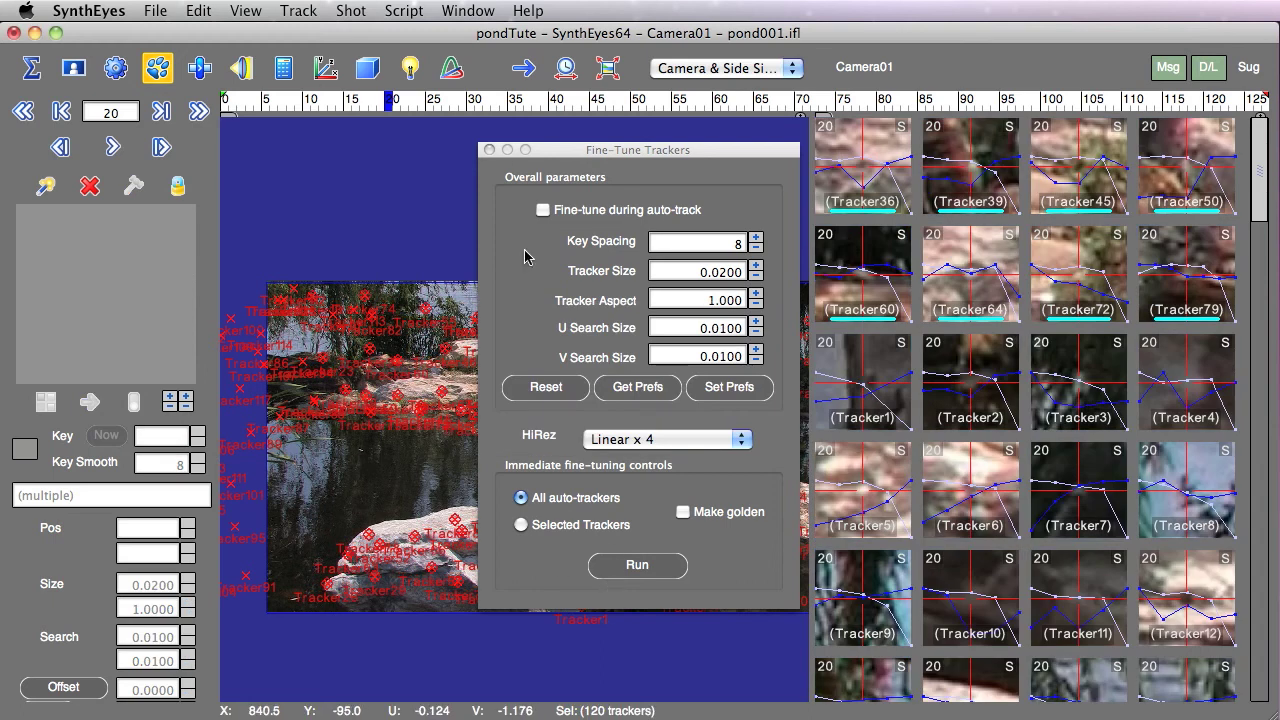
Close the fine-tune dialog, show Tracker64's keyframe tiles, and scrub the shot to frame 55
{"action": "left_click", "coordinate": [488, 150]}
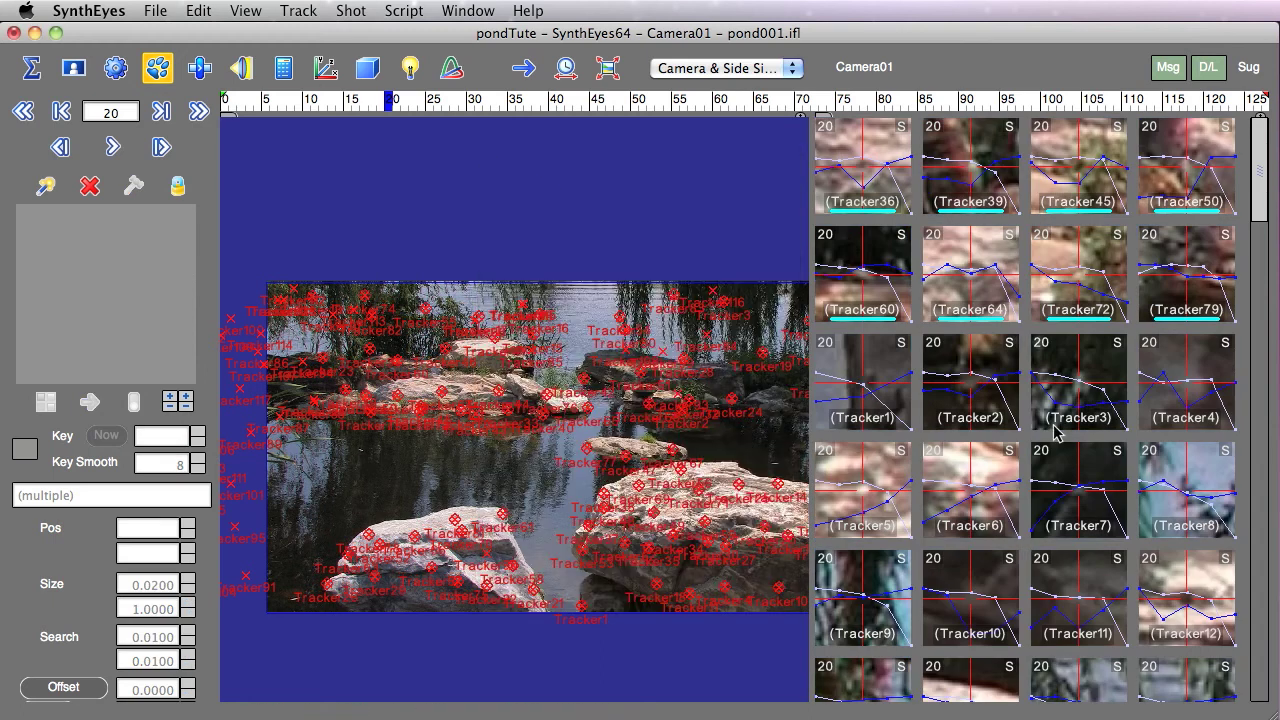
{"action": "double_click", "coordinate": [988, 318]}
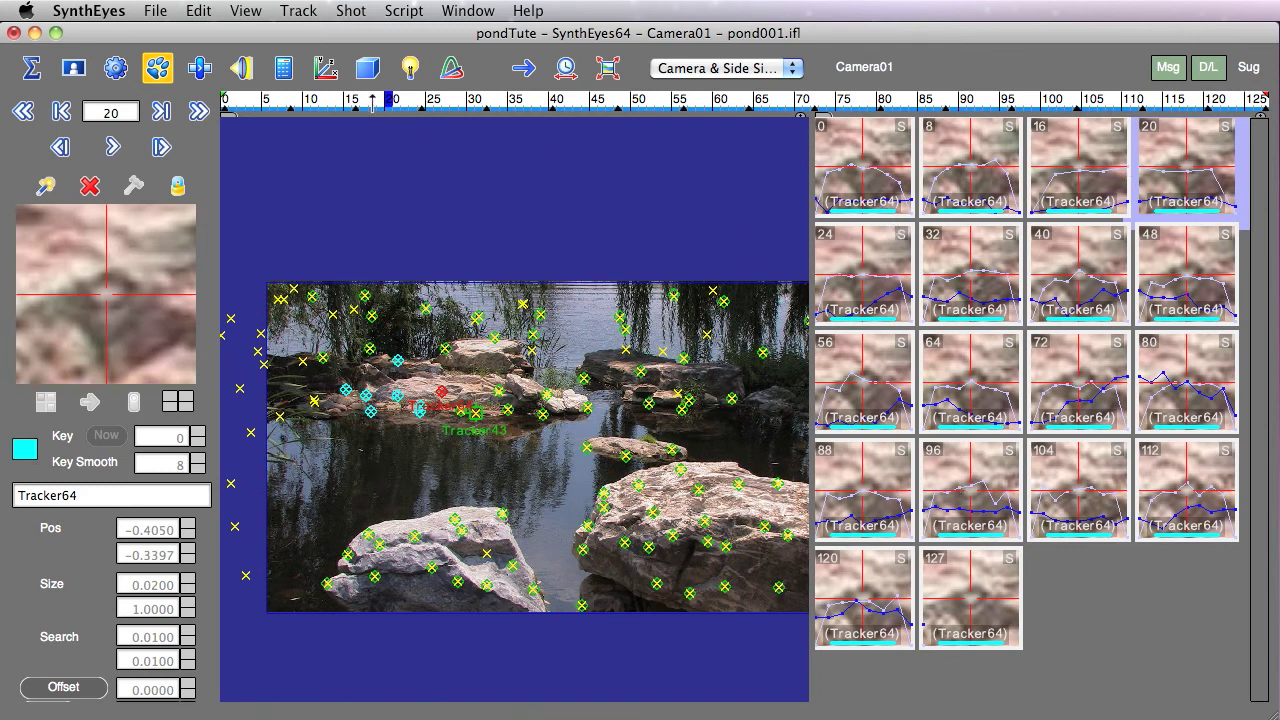
{"action": "left_click_drag", "start_coordinate": [373, 100], "coordinate": [542, 97]}
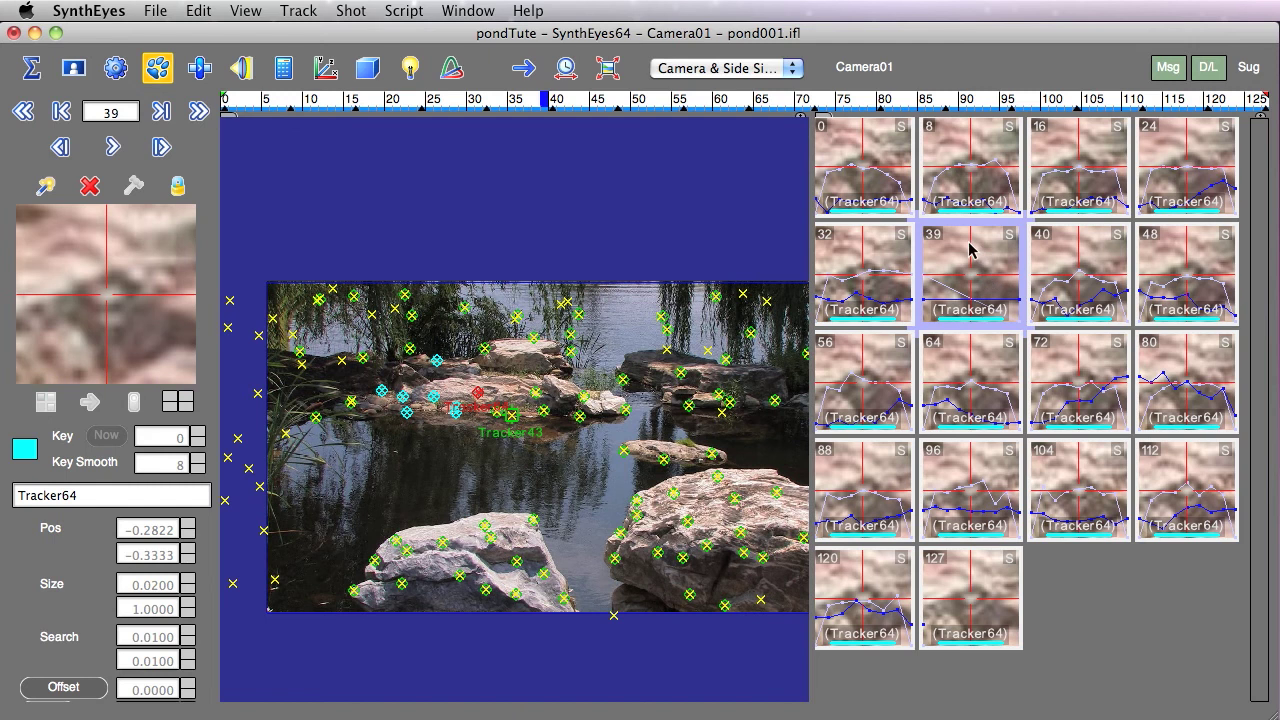
{"action": "left_click", "coordinate": [404, 100]}
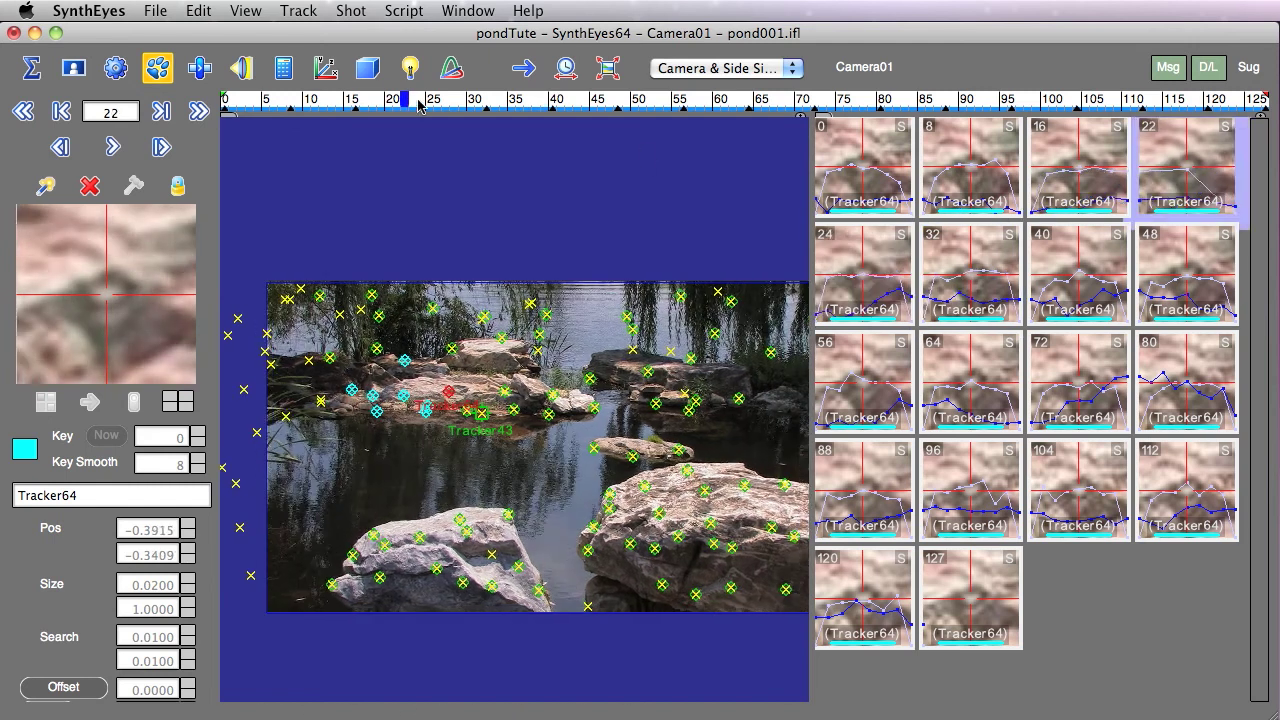
{"action": "left_click_drag", "start_coordinate": [419, 105], "coordinate": [677, 98]}
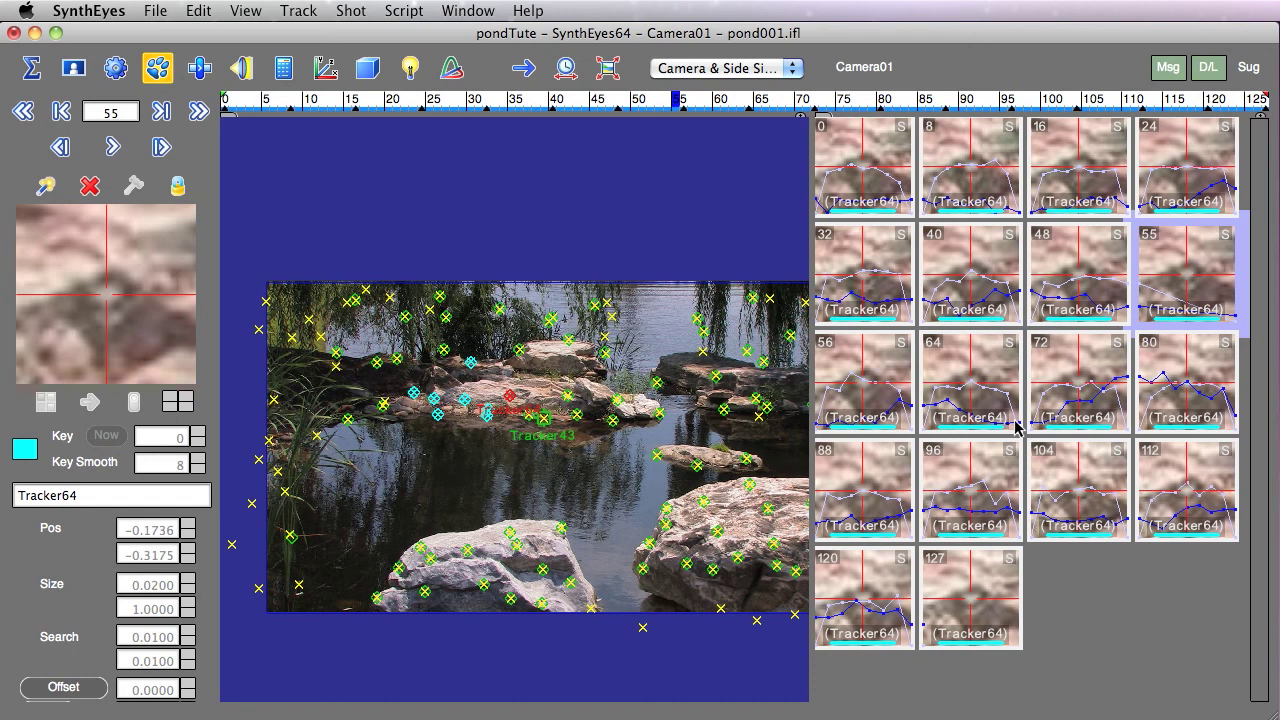
Step through Tracker64's SimulTrack keyframe tiles at frames 72, 40, and then 8
{"action": "left_click", "coordinate": [1042, 342]}
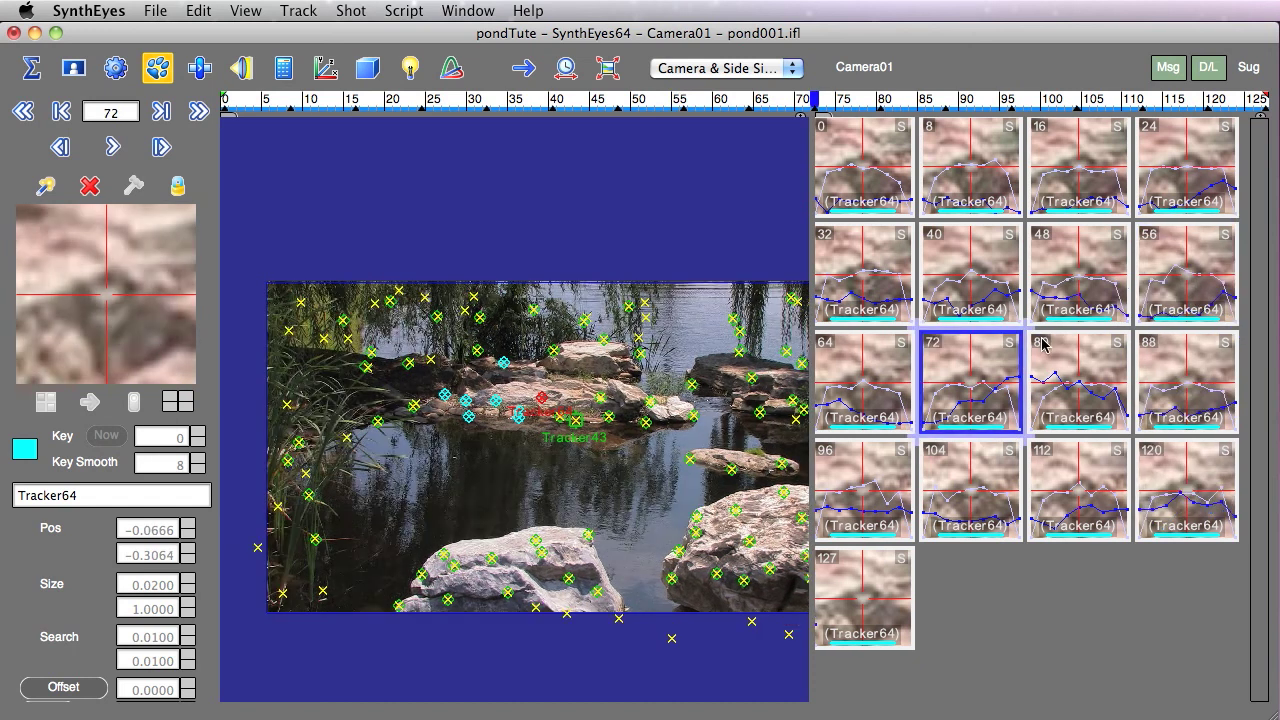
{"action": "left_click", "coordinate": [927, 244]}
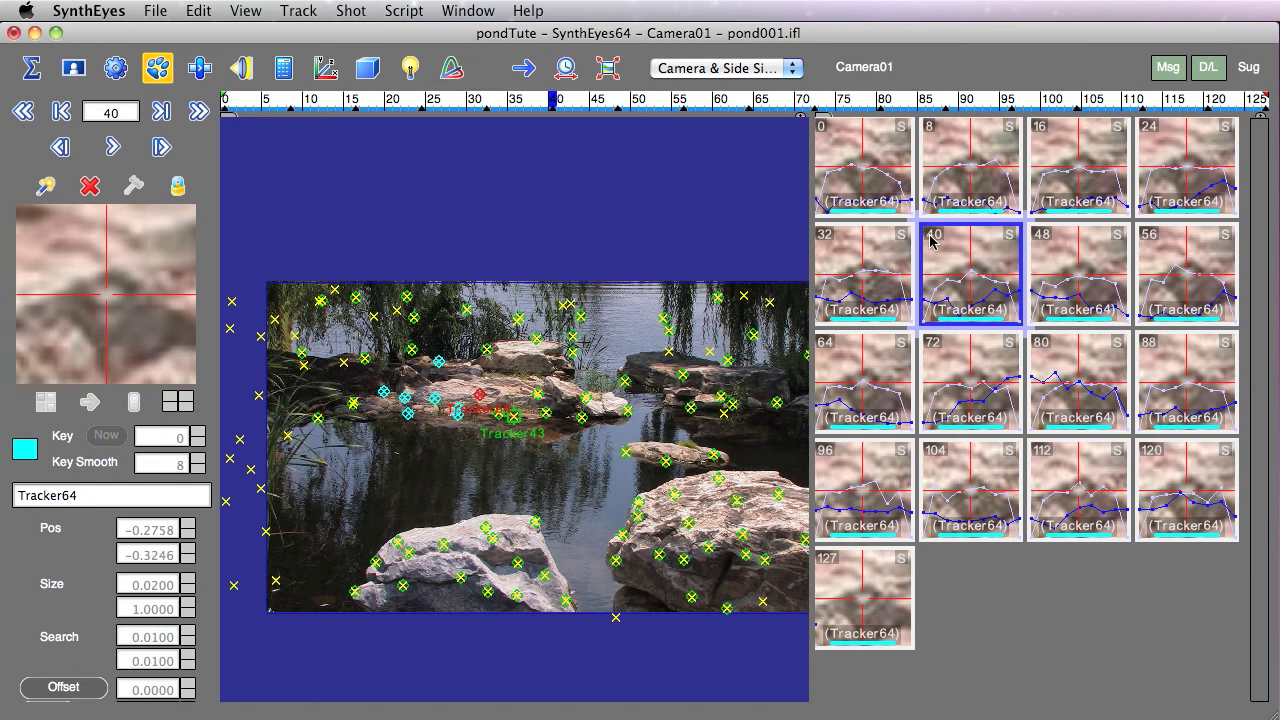
{"action": "left_click", "coordinate": [928, 131]}
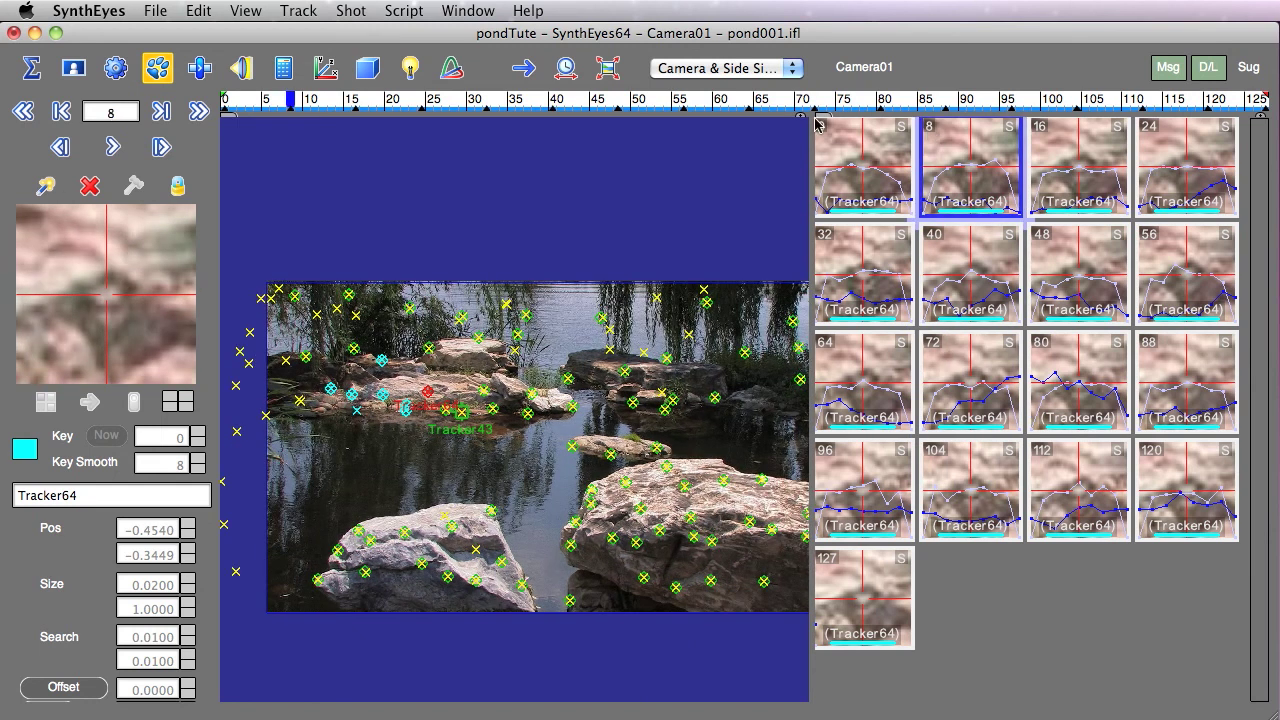
Set Tracker64 to Attributes > Zero-weighted ZWT and verify Is ZWT is checked
{"action": "right_click", "coordinate": [944, 395]}
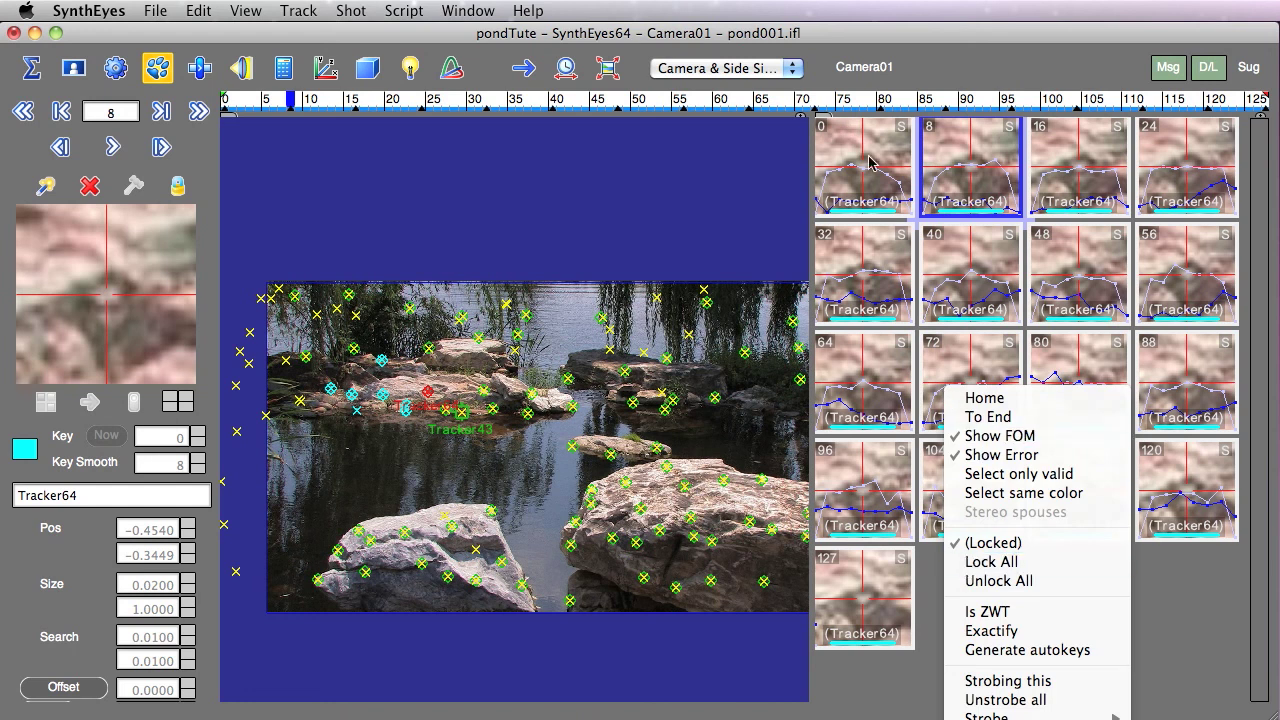
{"action": "left_click", "coordinate": [954, 70]}
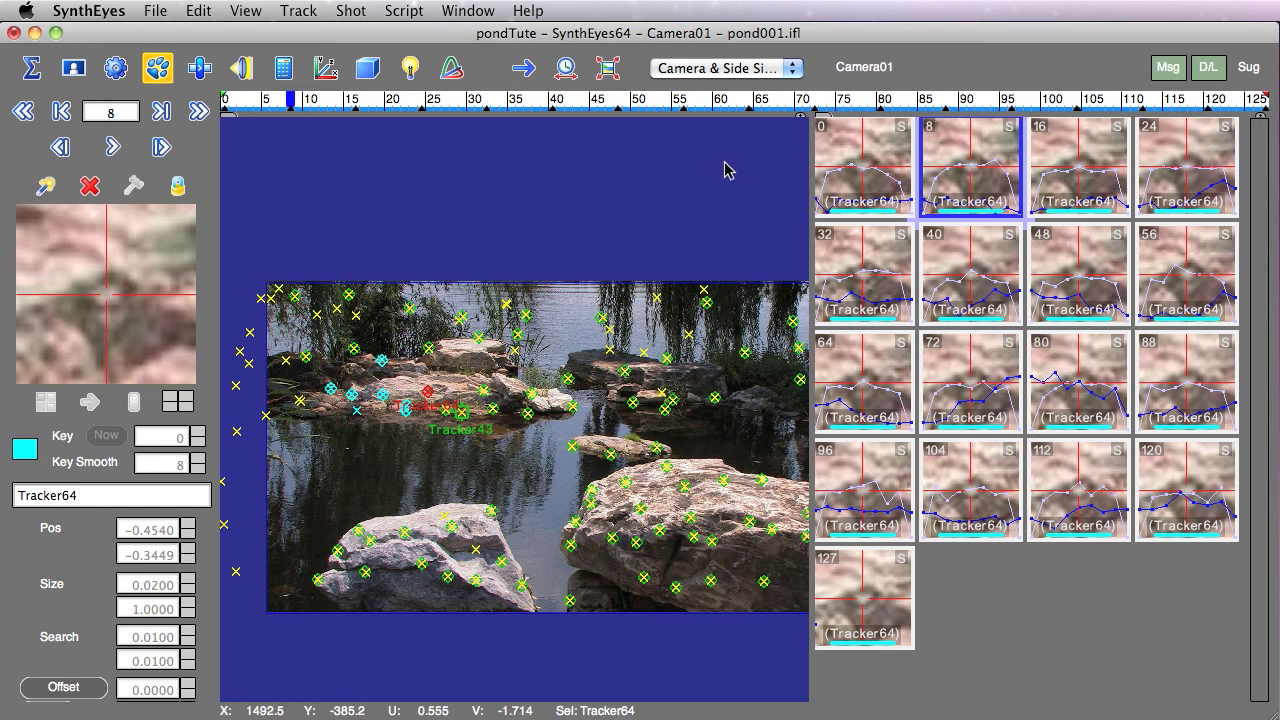
{"action": "right_click", "coordinate": [620, 173]}
{"action": "mouse_move", "coordinate": [632, 177]}
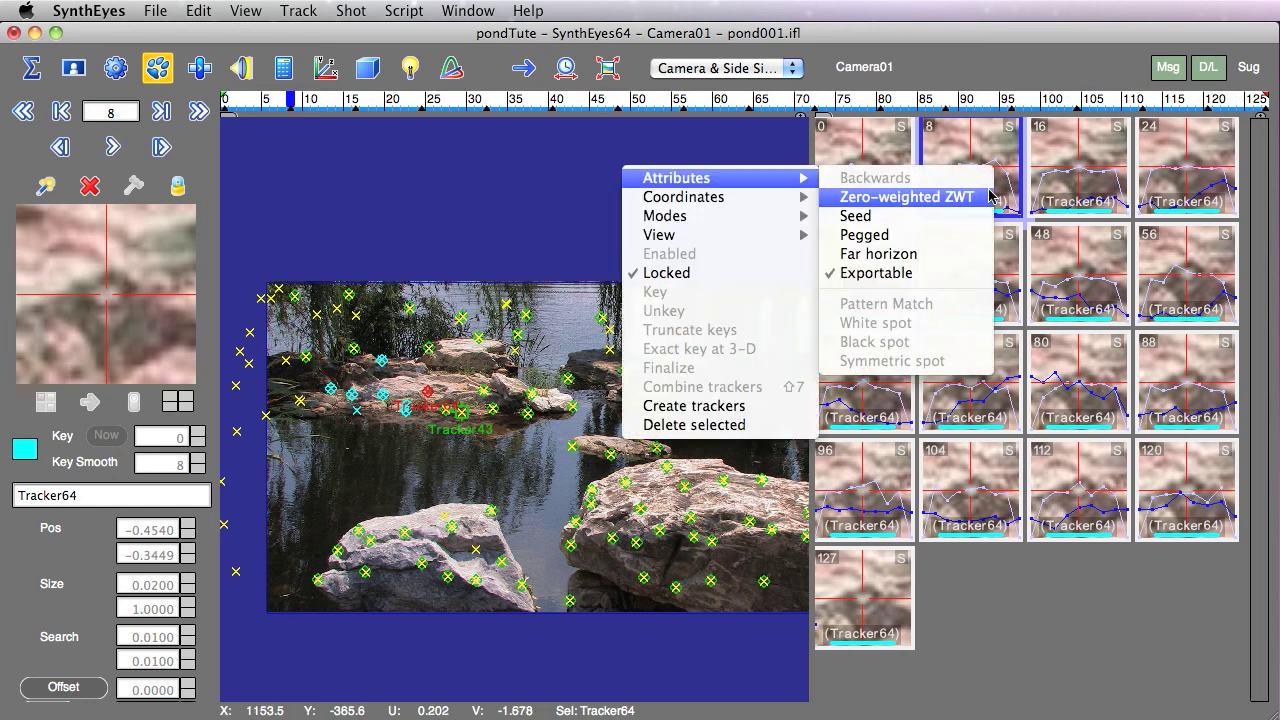
{"action": "left_click", "coordinate": [989, 196]}
{"action": "right_click", "coordinate": [928, 176]}
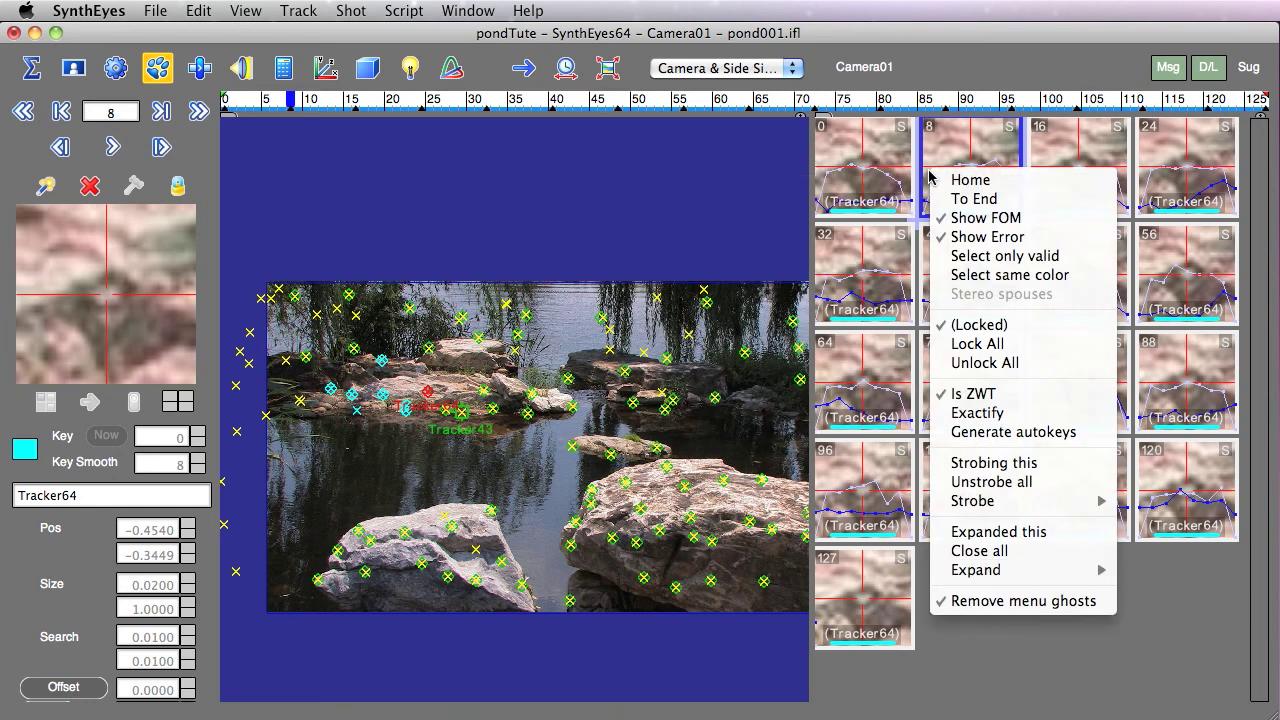